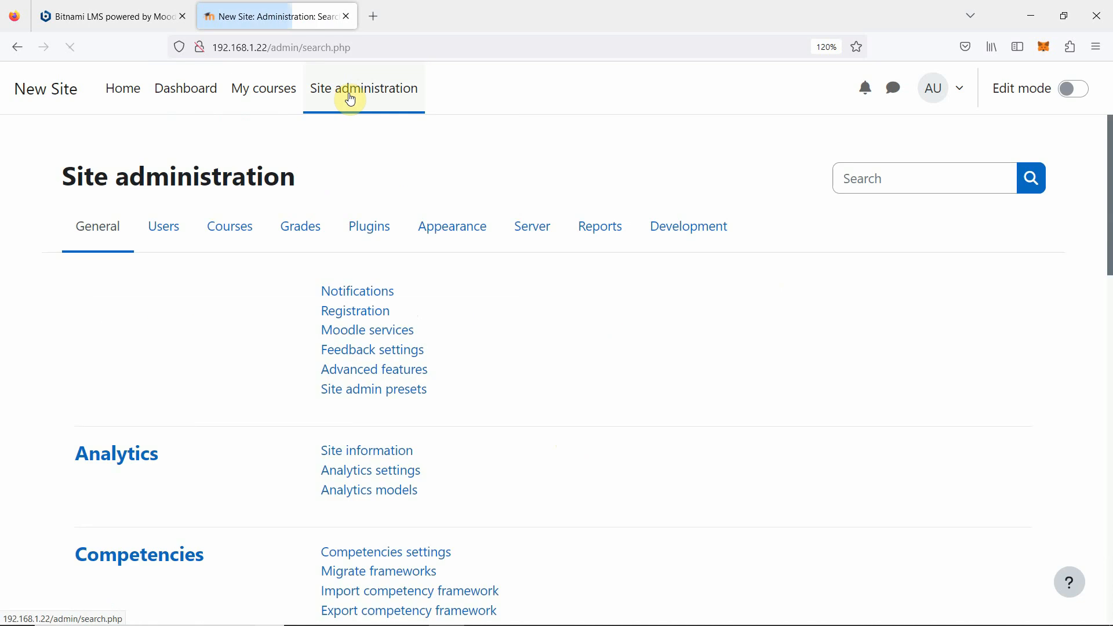
Open course and category management and select the cloud computing category
{"action": "left_click", "coordinate": [234, 232]}
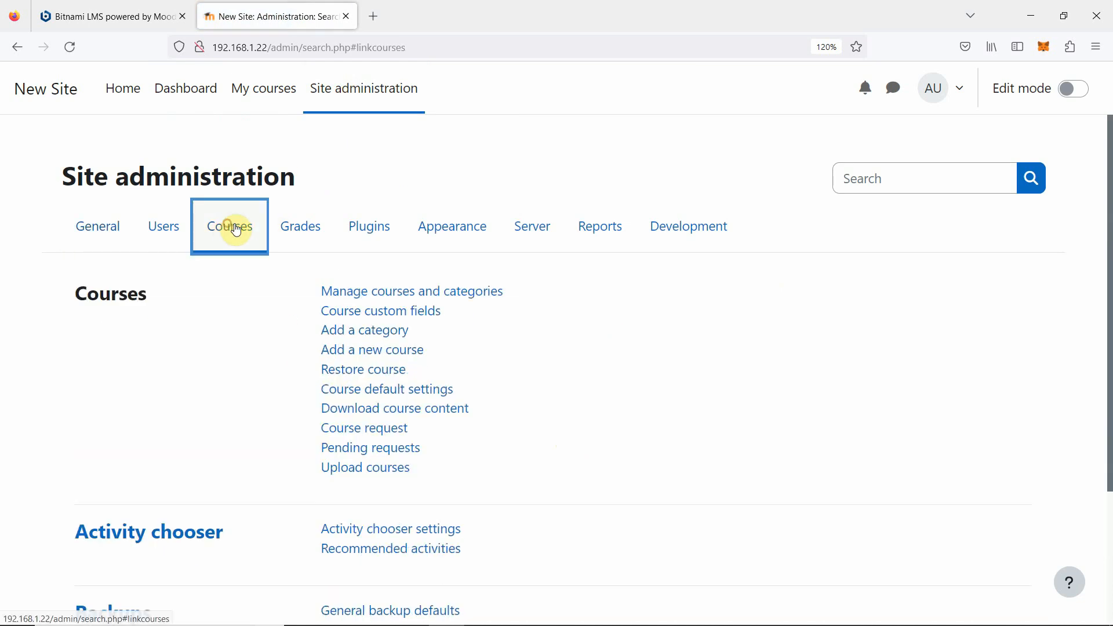
{"action": "left_click", "coordinate": [398, 292]}
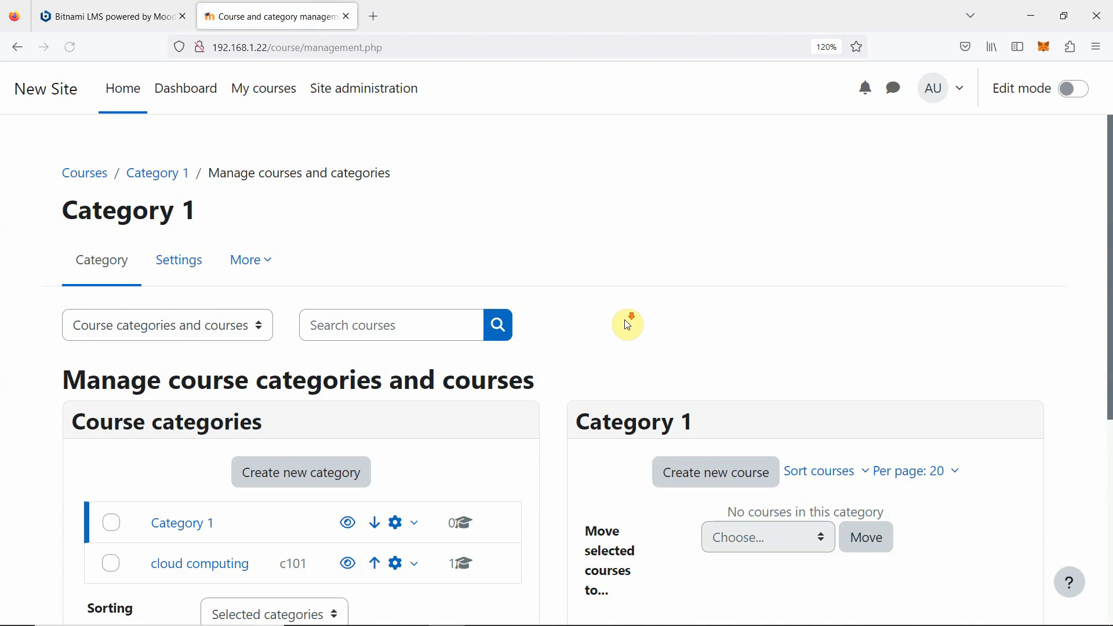
{"action": "scroll", "coordinate": [628, 323], "scroll_direction": "down", "scroll_amount": 3}
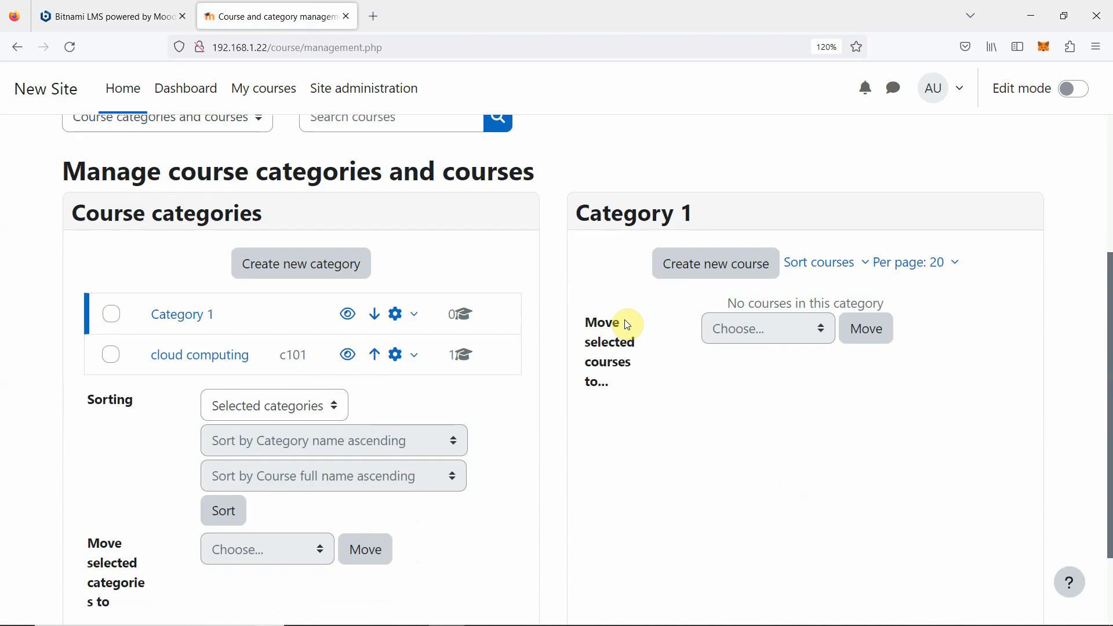
{"action": "left_click", "coordinate": [223, 366]}
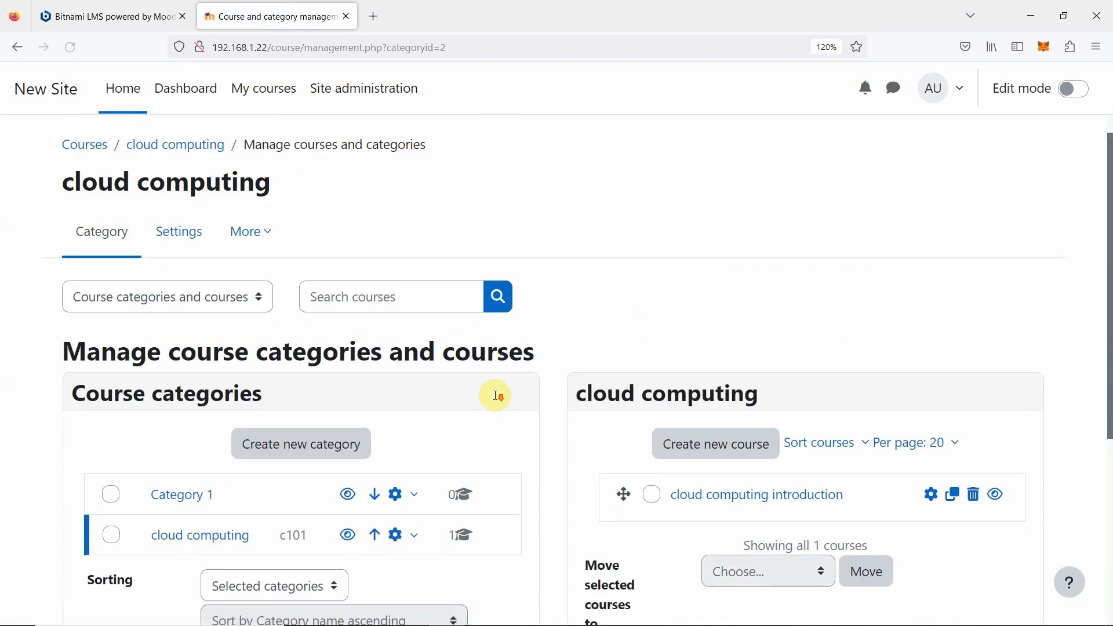
{"action": "scroll", "coordinate": [497, 396], "scroll_direction": "down", "scroll_amount": 4}
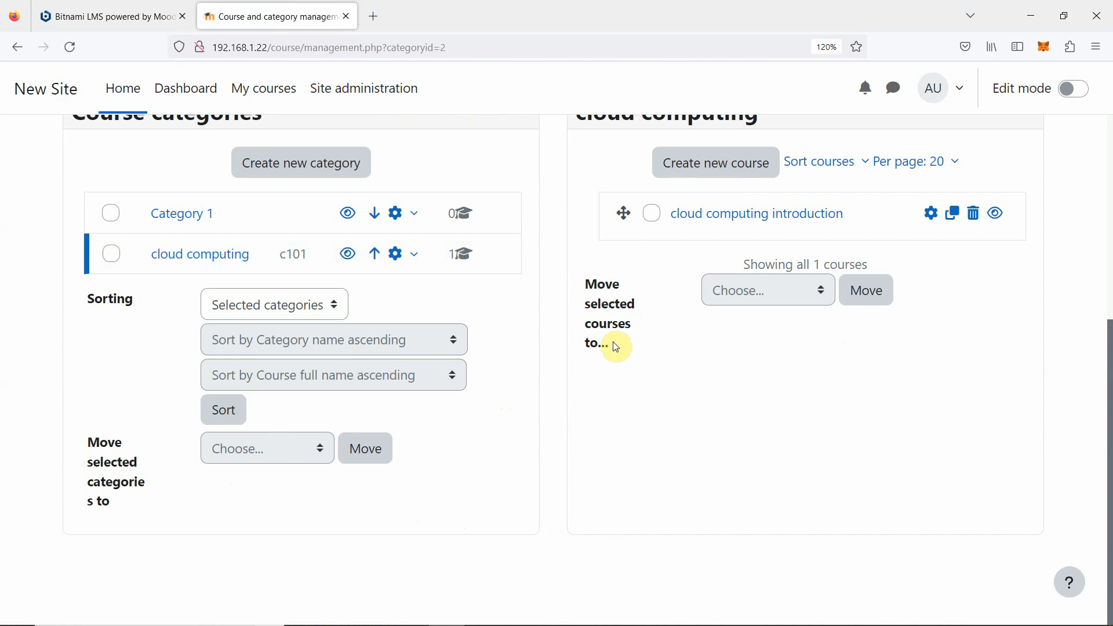
Open the enrolled users list of the cloud computing introduction course
{"action": "left_click", "coordinate": [758, 222]}
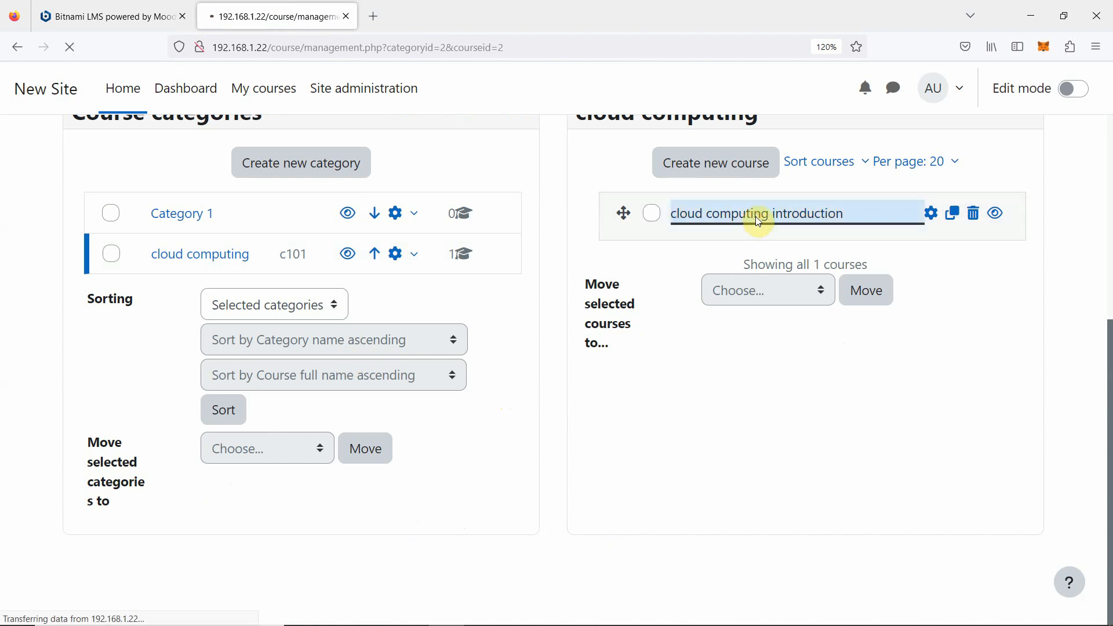
{"action": "scroll", "coordinate": [754, 232], "scroll_direction": "down", "scroll_amount": 3}
{"action": "scroll", "coordinate": [754, 233], "scroll_direction": "down", "scroll_amount": 7}
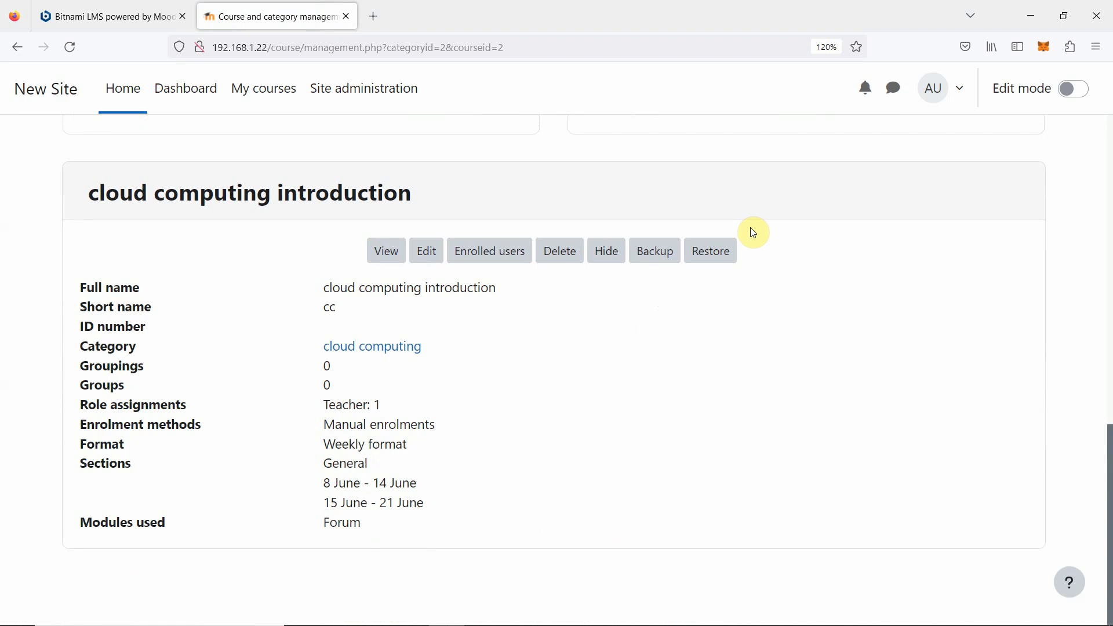
{"action": "left_click", "coordinate": [477, 260]}
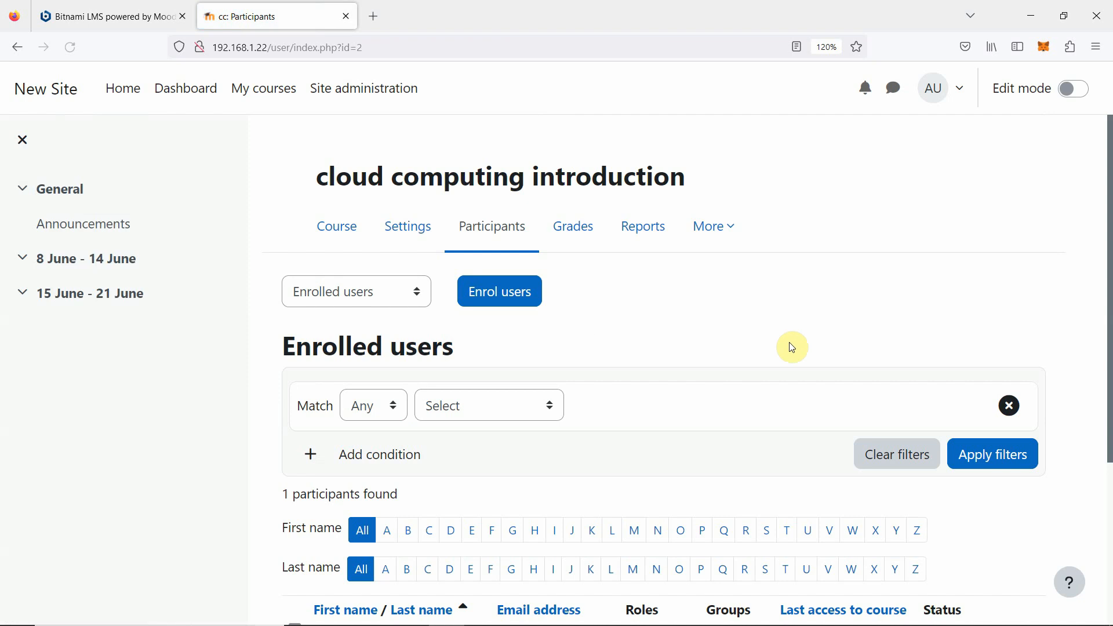
{"action": "scroll", "coordinate": [792, 346], "scroll_direction": "down", "scroll_amount": 2}
{"action": "scroll", "coordinate": [792, 346], "scroll_direction": "down", "scroll_amount": 2}
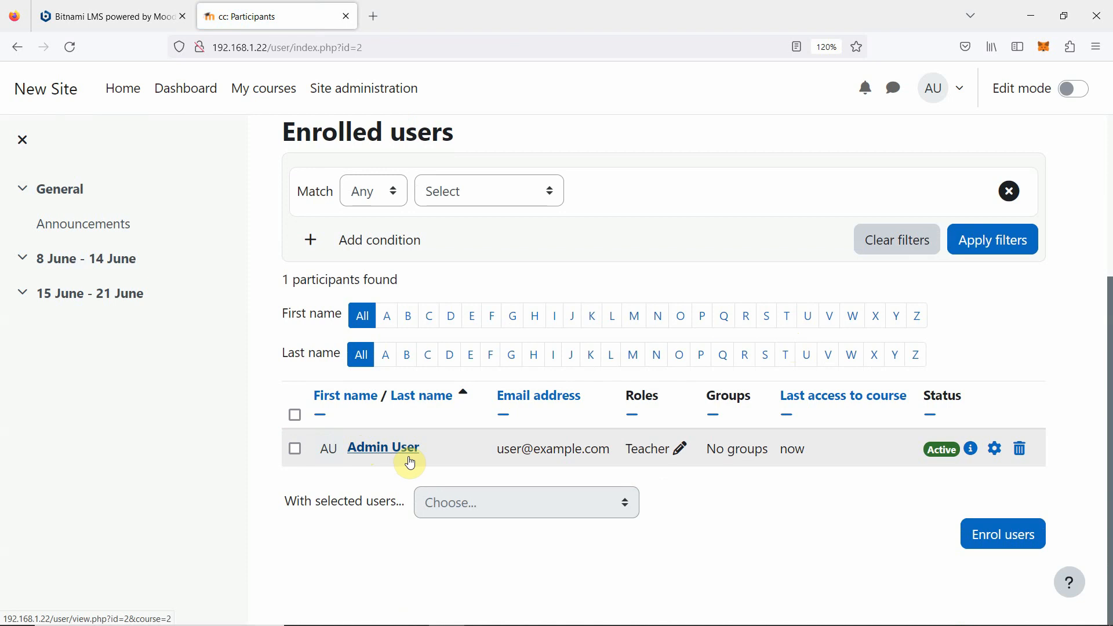
Enrol the first two suggested users in the cloud computing introduction course with the Student role
{"action": "left_click", "coordinate": [1009, 540]}
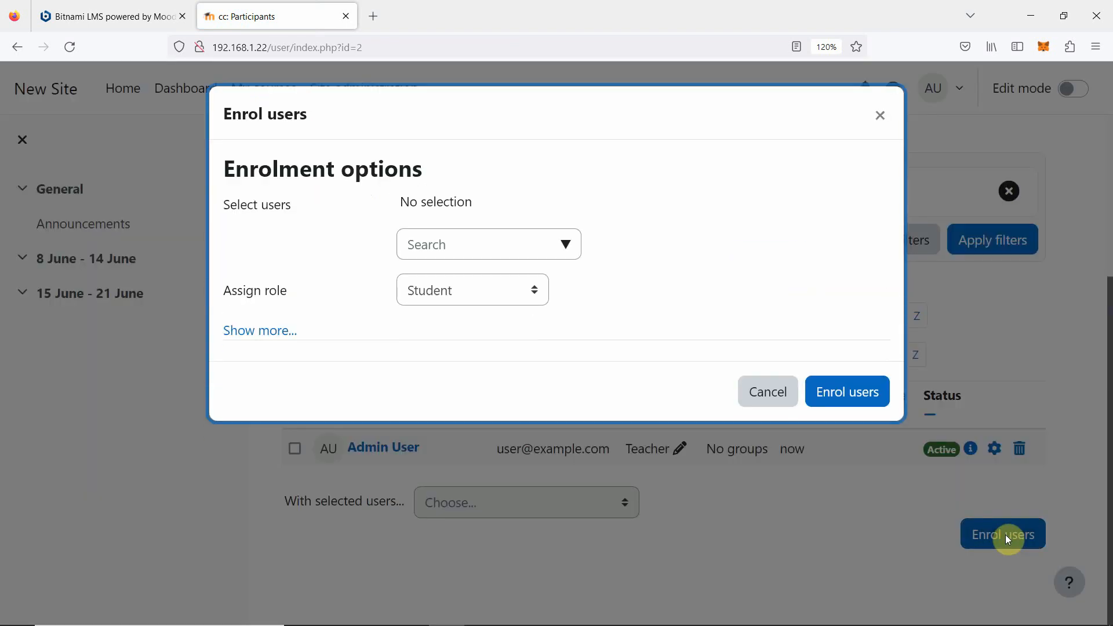
{"action": "left_click", "coordinate": [496, 253]}
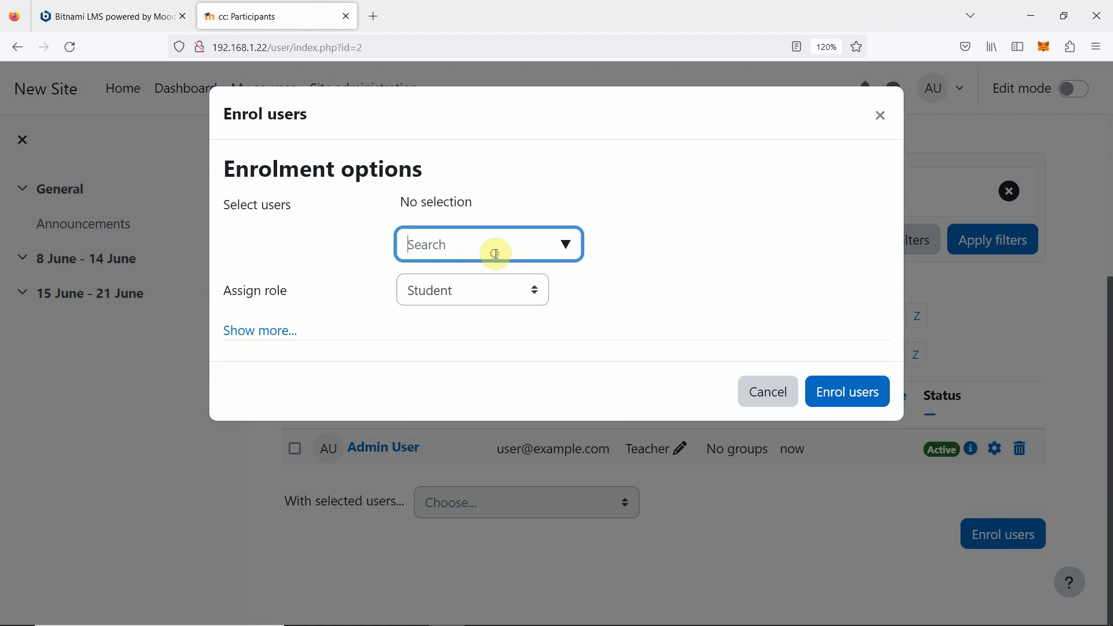
{"action": "left_click", "coordinate": [520, 250]}
{"action": "left_click", "coordinate": [563, 246]}
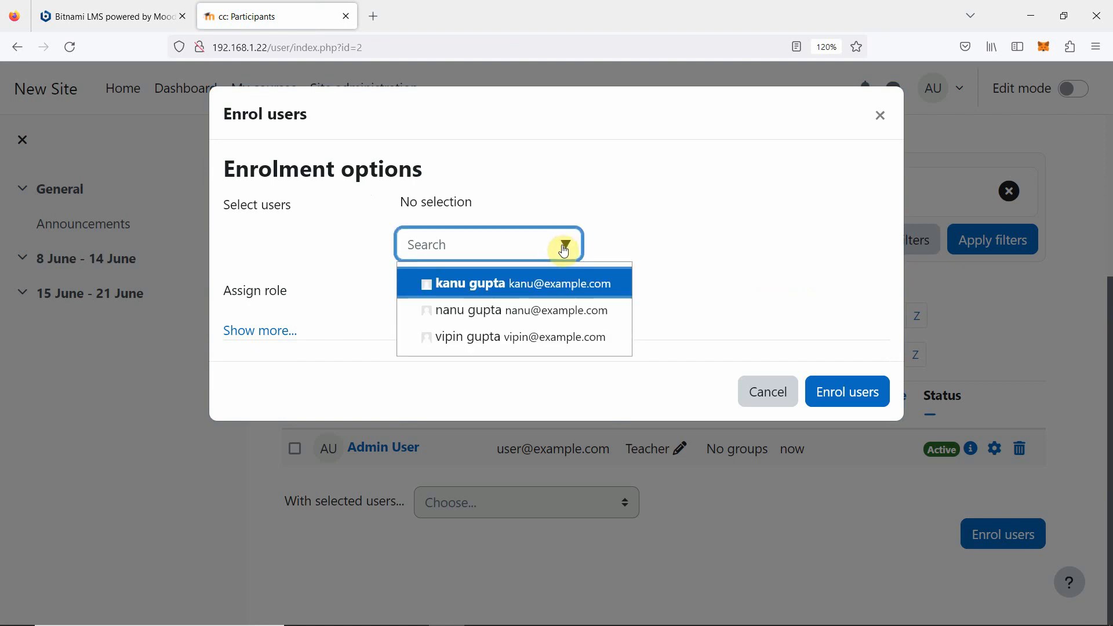
{"action": "left_click", "coordinate": [428, 289]}
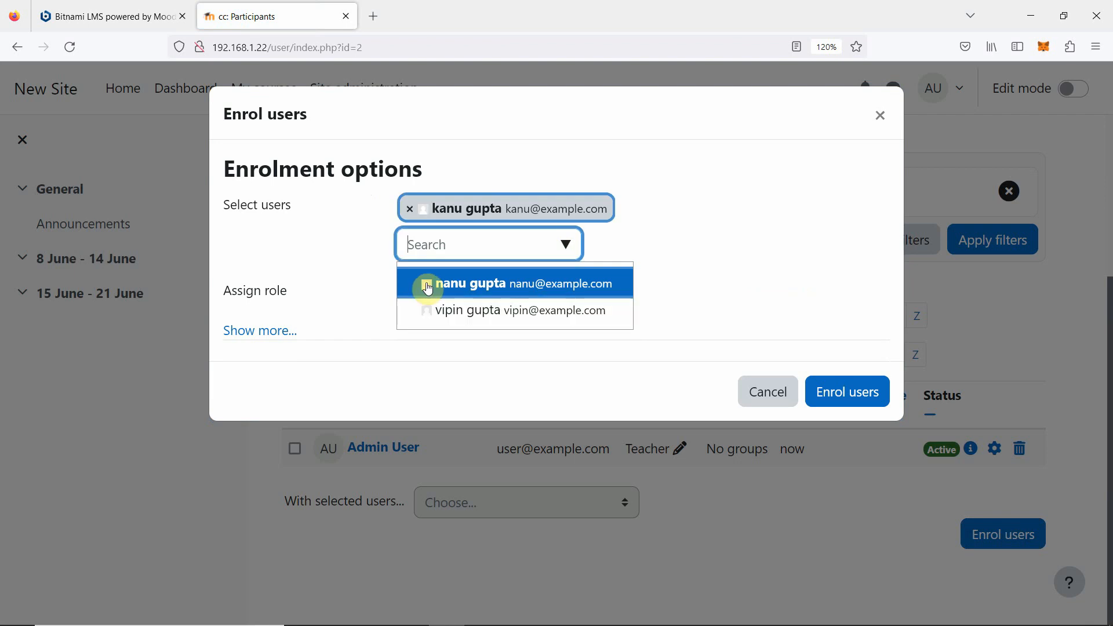
{"action": "left_click", "coordinate": [429, 289]}
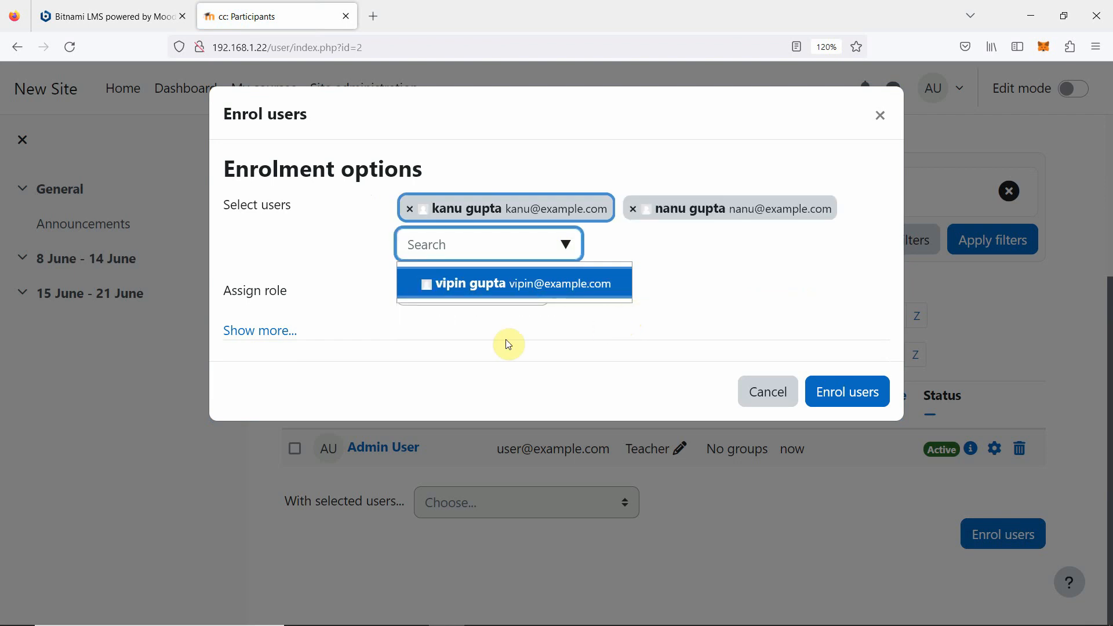
{"action": "left_click", "coordinate": [345, 304]}
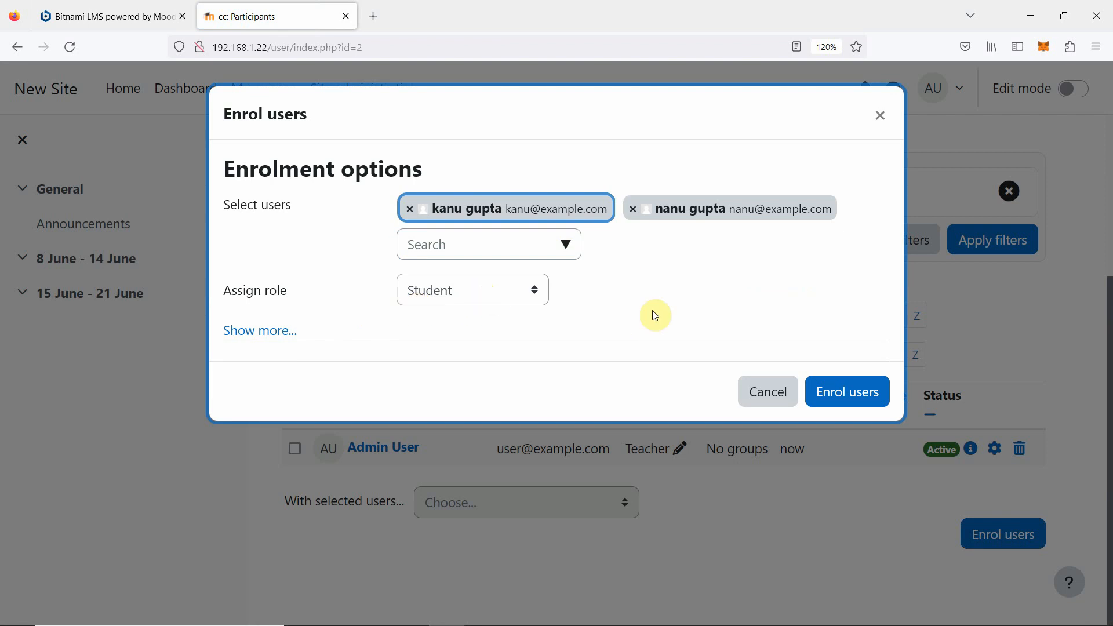
{"action": "left_click", "coordinate": [850, 394]}
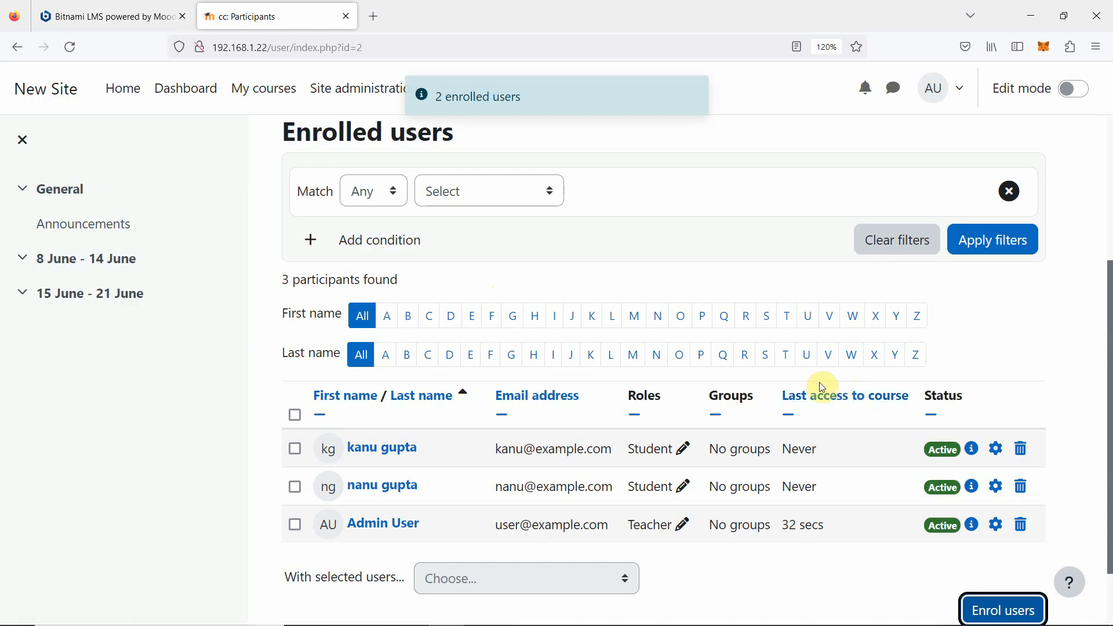
Enrol the remaining suggested user in the course with the Teacher role
{"action": "left_click", "coordinate": [1003, 612]}
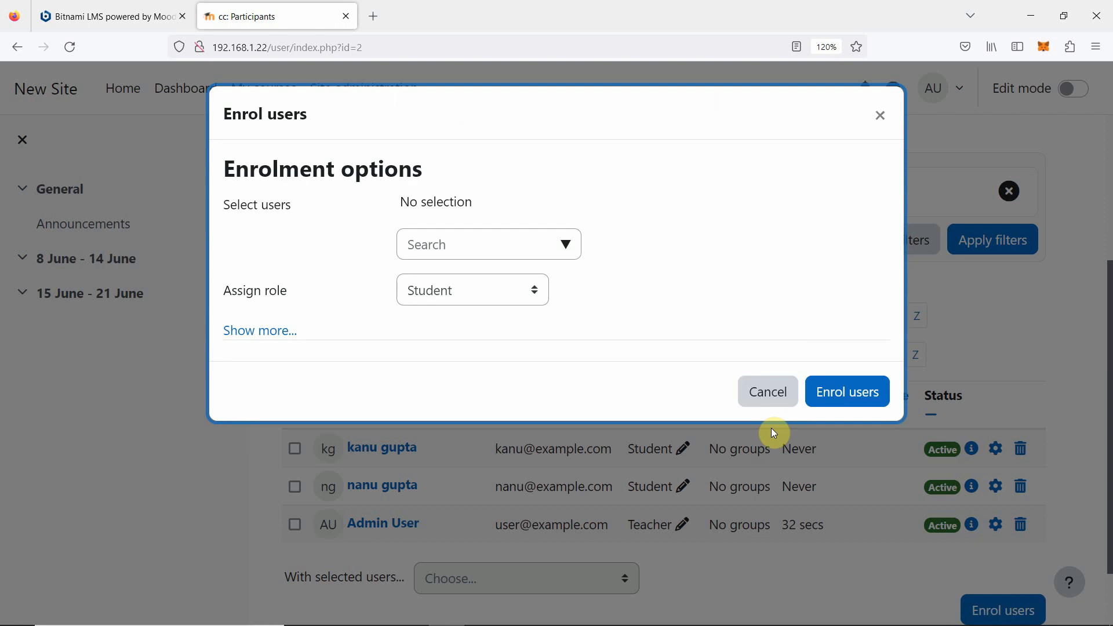
{"action": "left_click", "coordinate": [469, 249]}
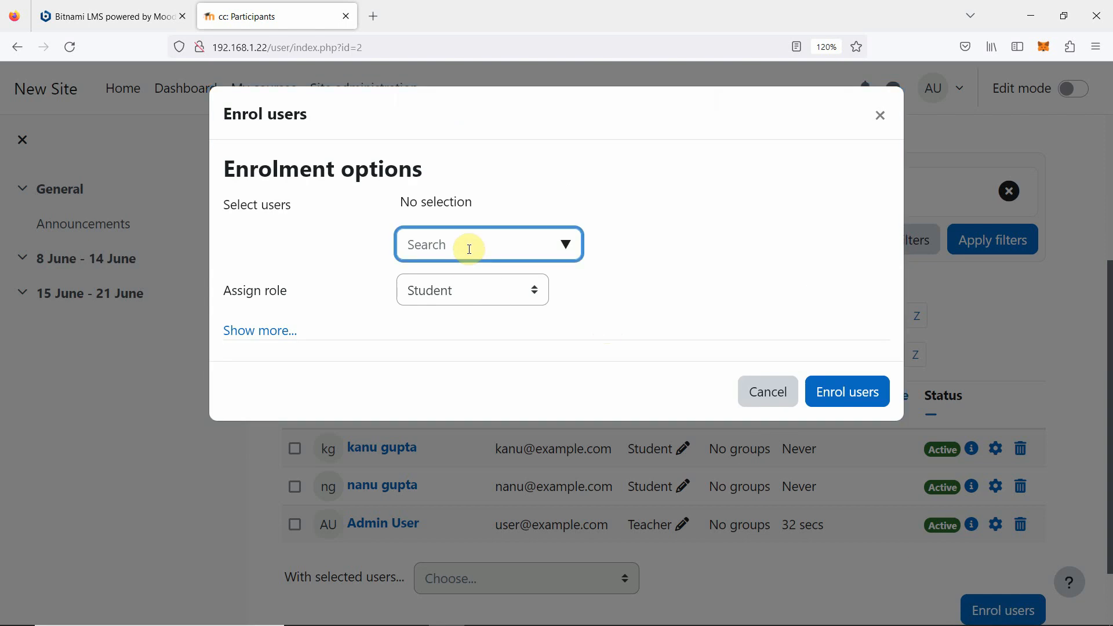
{"action": "left_click", "coordinate": [565, 251]}
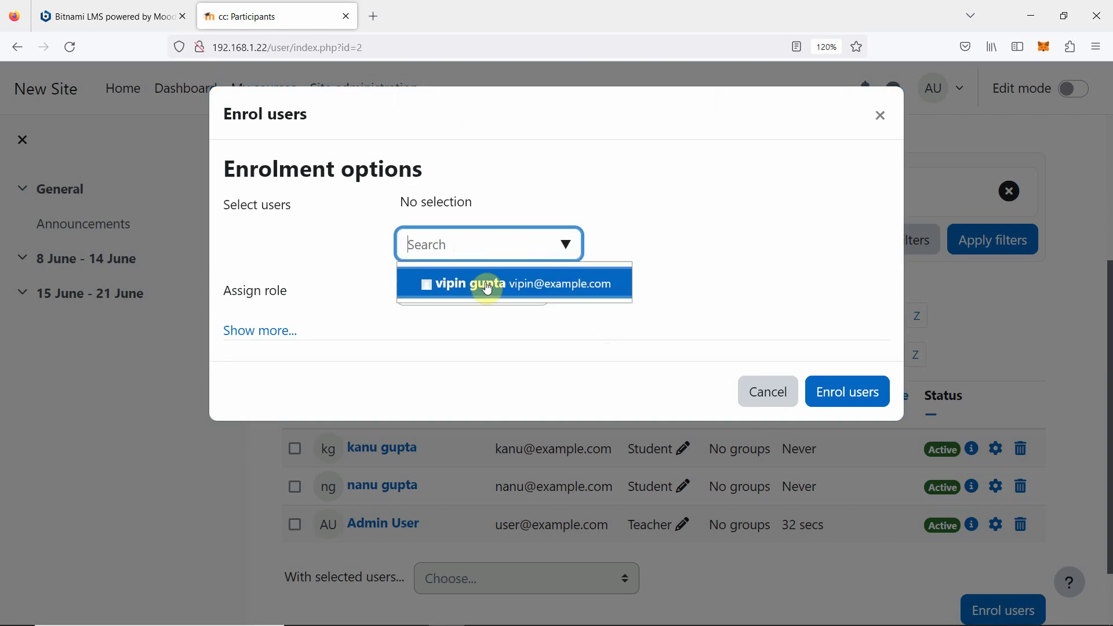
{"action": "left_click", "coordinate": [430, 285]}
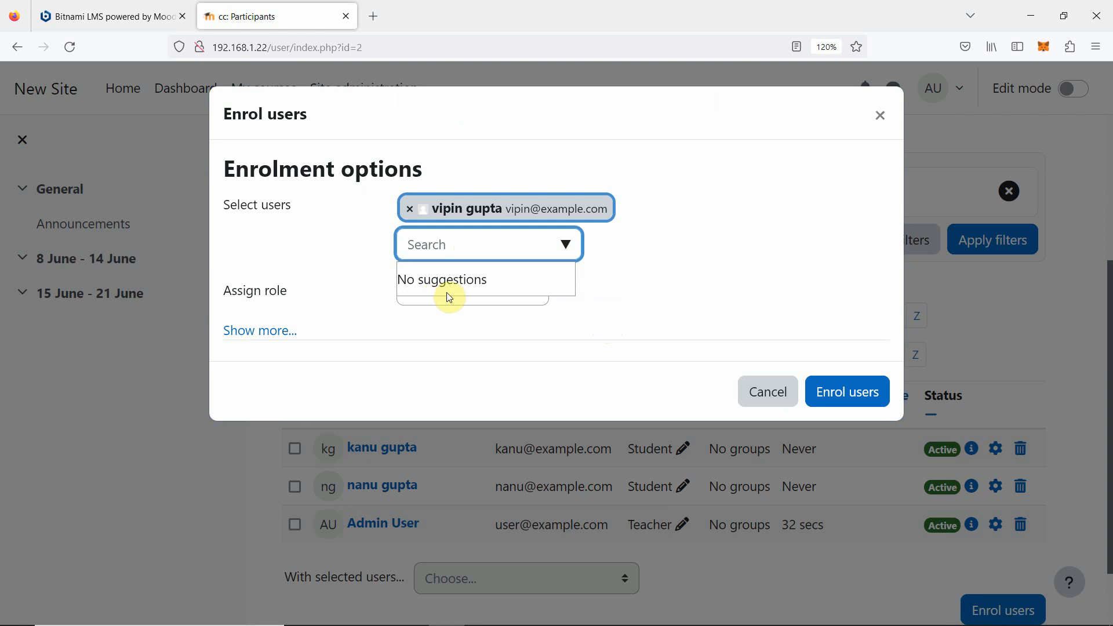
{"action": "left_click", "coordinate": [440, 301]}
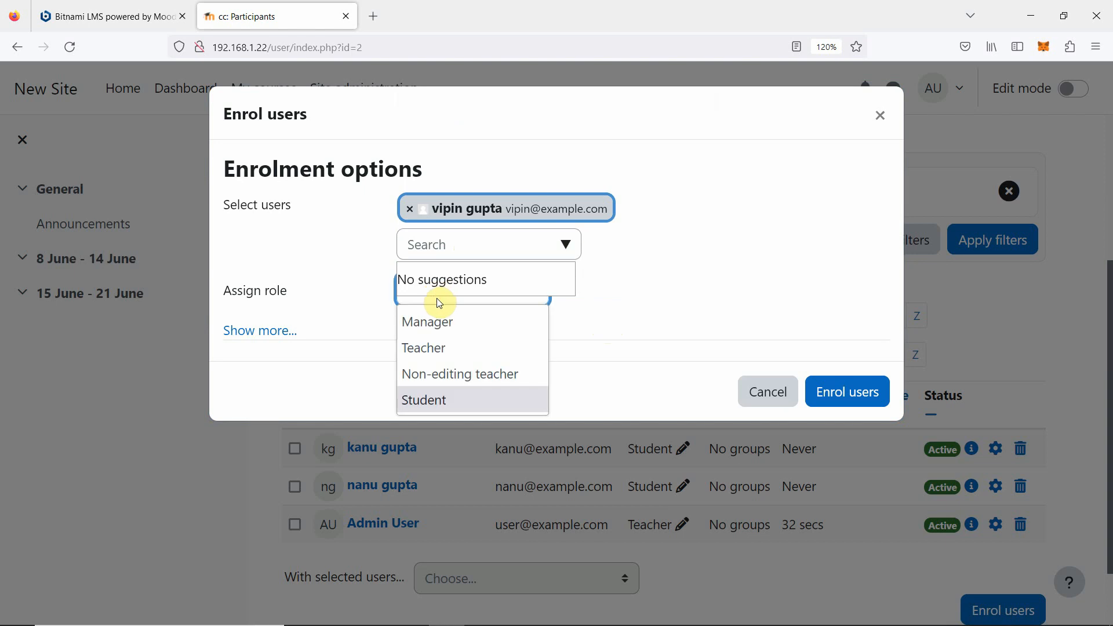
{"action": "left_click", "coordinate": [471, 350]}
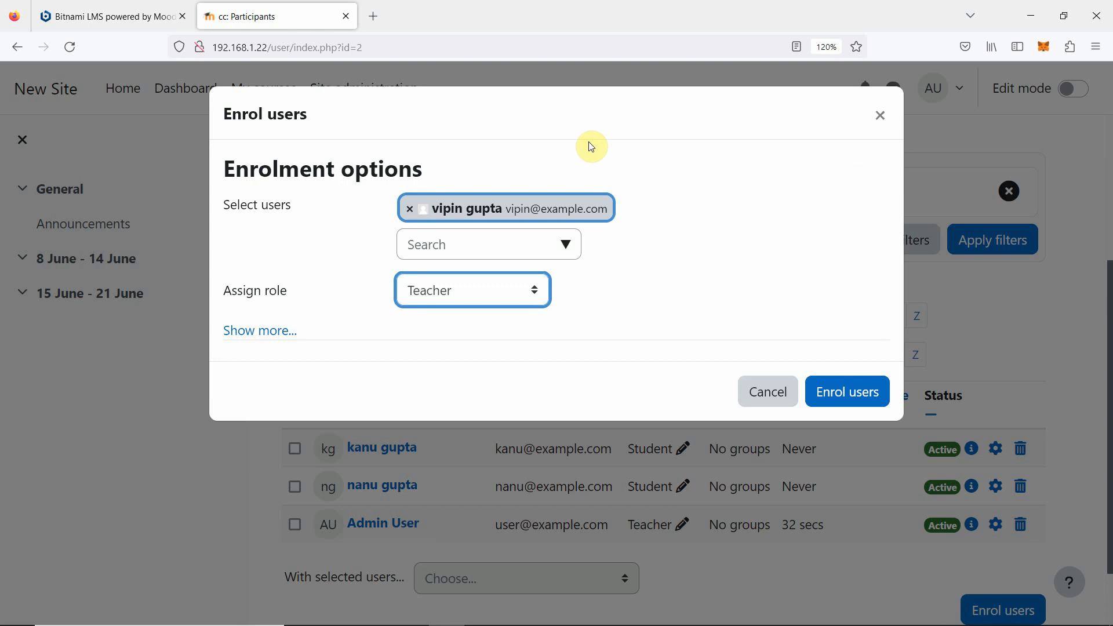
{"action": "left_click", "coordinate": [483, 297]}
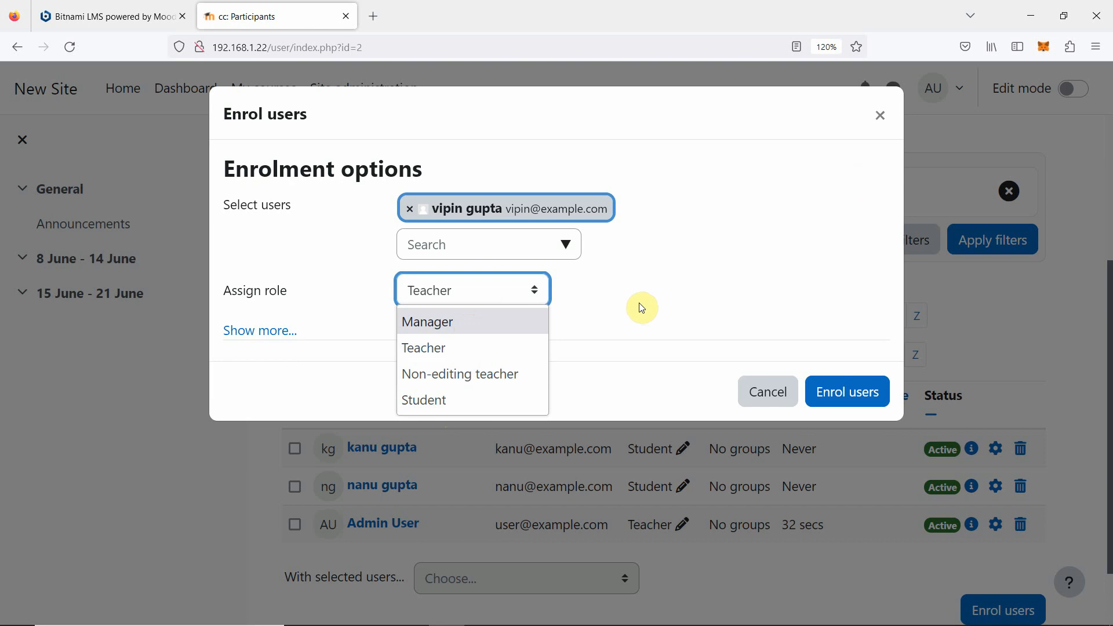
{"action": "left_click", "coordinate": [452, 290]}
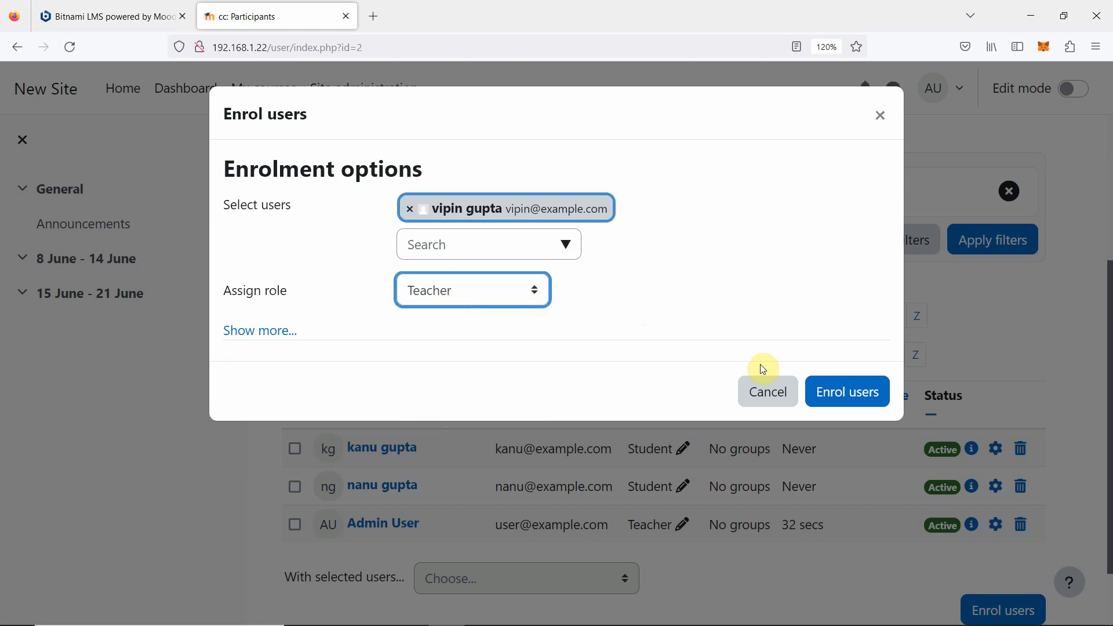
{"action": "left_click", "coordinate": [830, 390]}
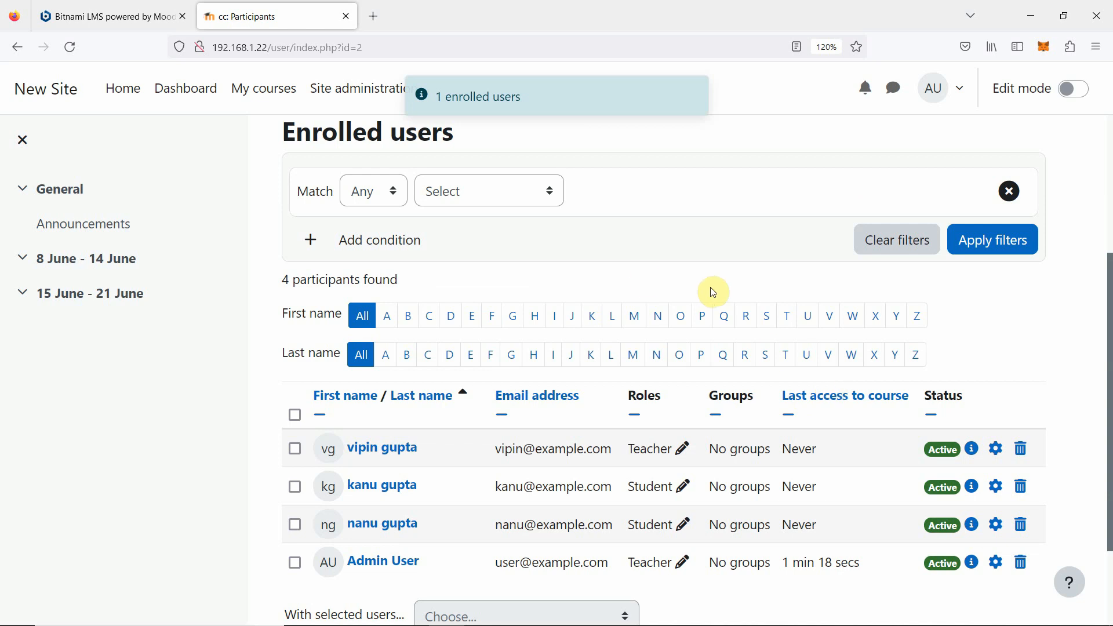
{"action": "scroll", "coordinate": [713, 289], "scroll_direction": "down", "scroll_amount": 3}
{"action": "scroll", "coordinate": [713, 290], "scroll_direction": "up", "scroll_amount": 3}
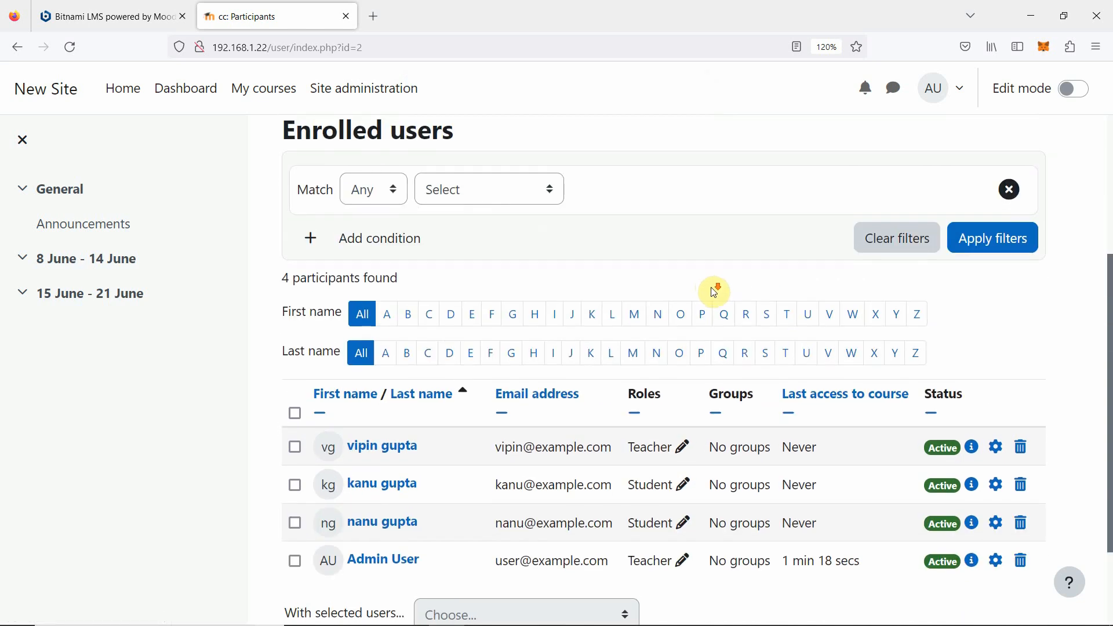
{"action": "scroll", "coordinate": [714, 290], "scroll_direction": "down", "scroll_amount": 3}
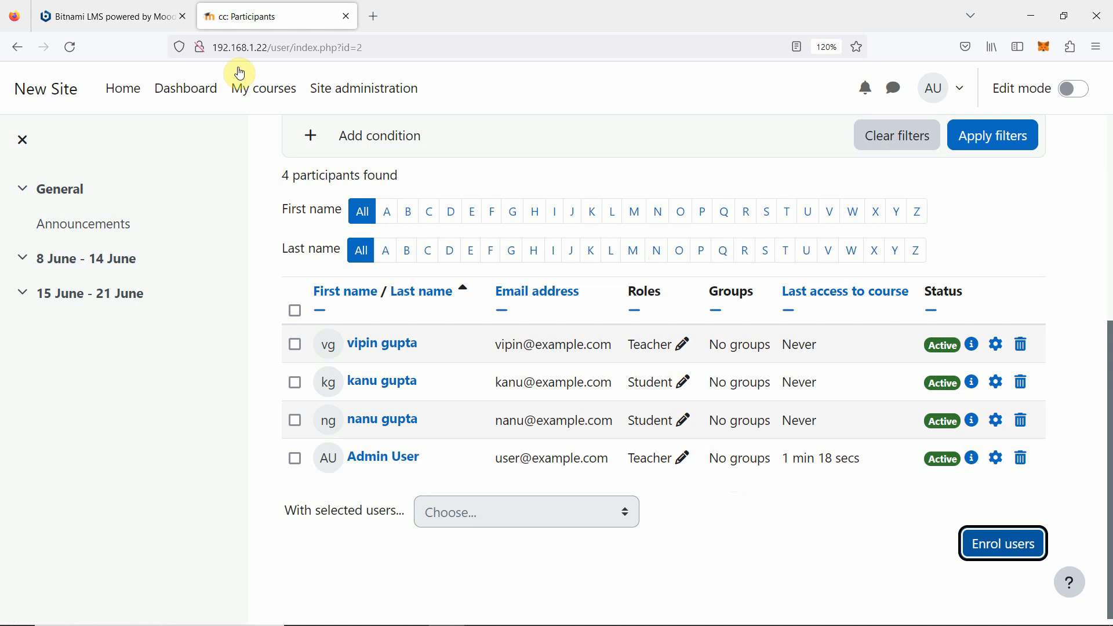
Copy the site's base address 192.168.1.22 from the page URL
{"action": "left_click_drag", "start_coordinate": [267, 47], "coordinate": [213, 50]}
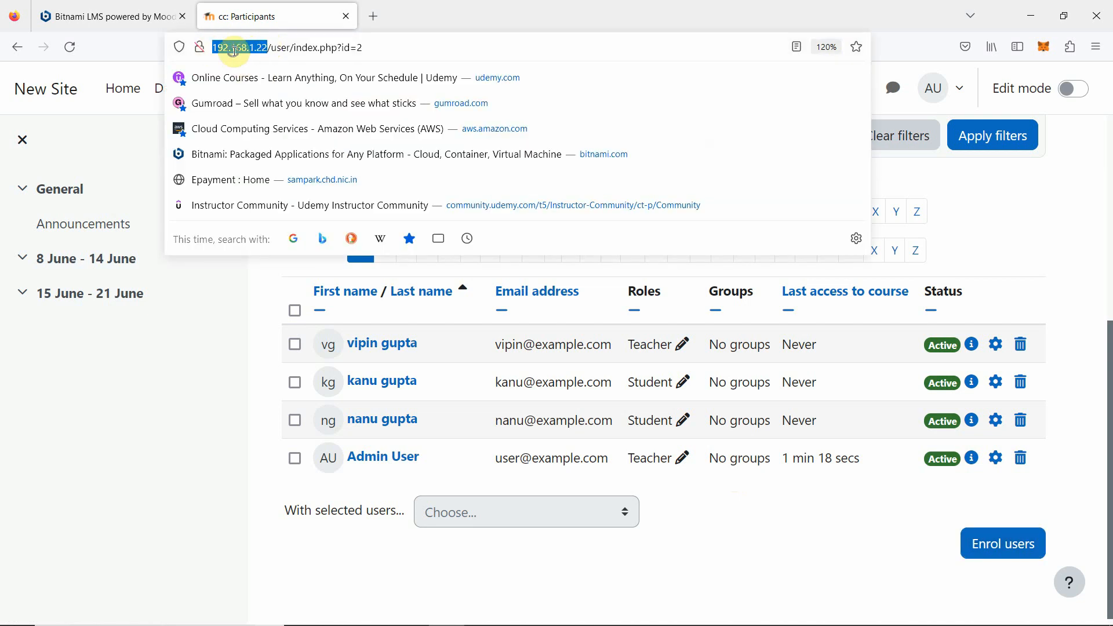
{"action": "right_click", "coordinate": [234, 55]}
{"action": "left_click", "coordinate": [275, 134]}
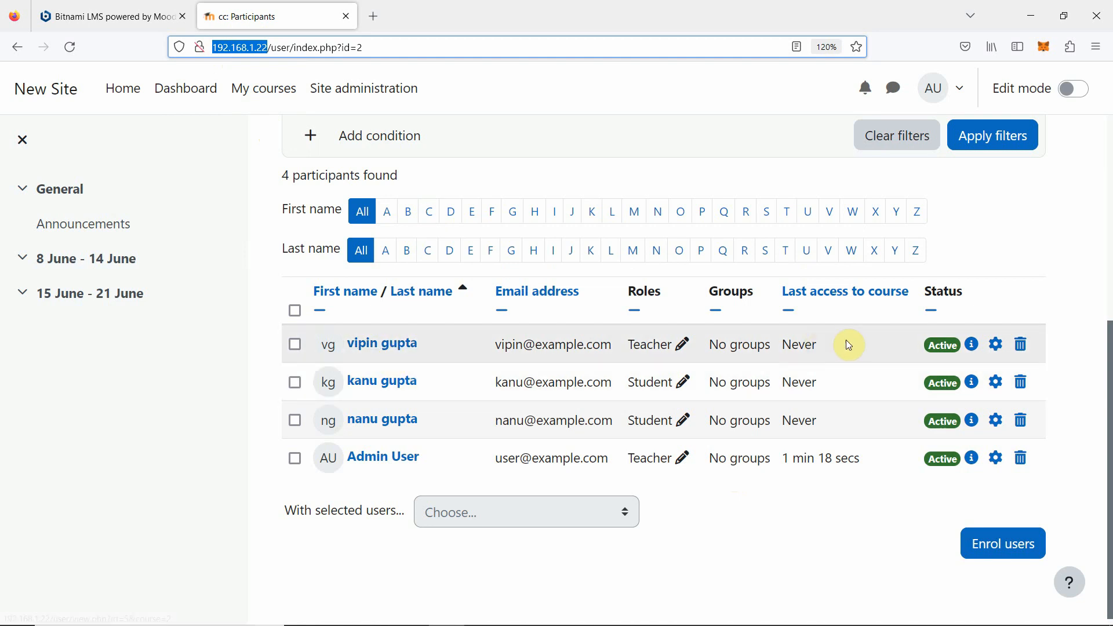
Open a new private browser window and load the site at 192.168.1.22
{"action": "left_click", "coordinate": [1099, 48]}
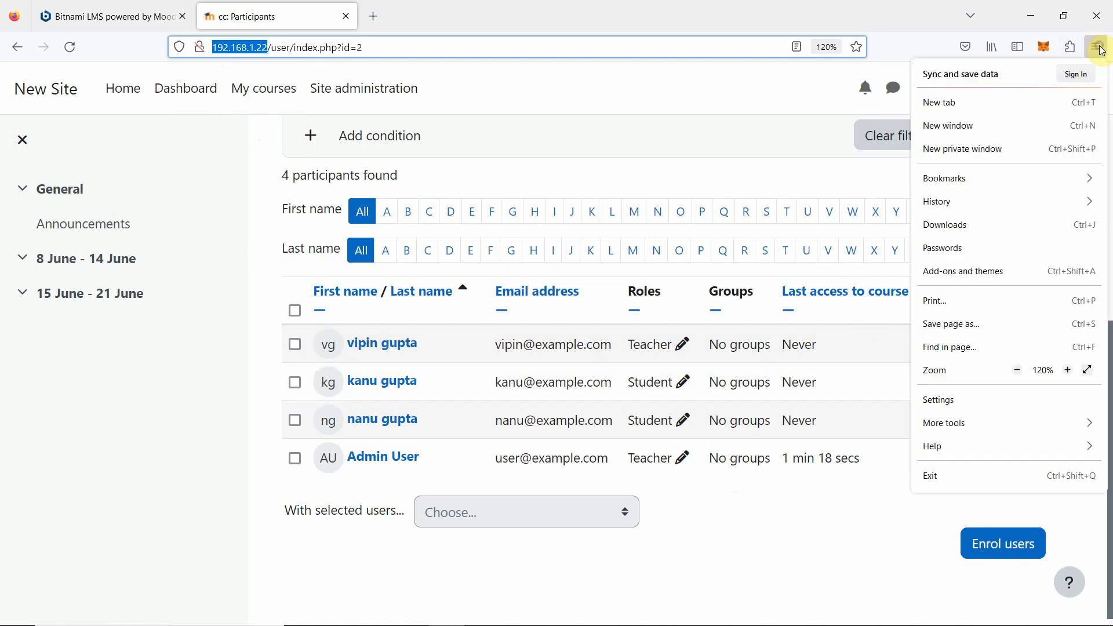
{"action": "left_click", "coordinate": [985, 143]}
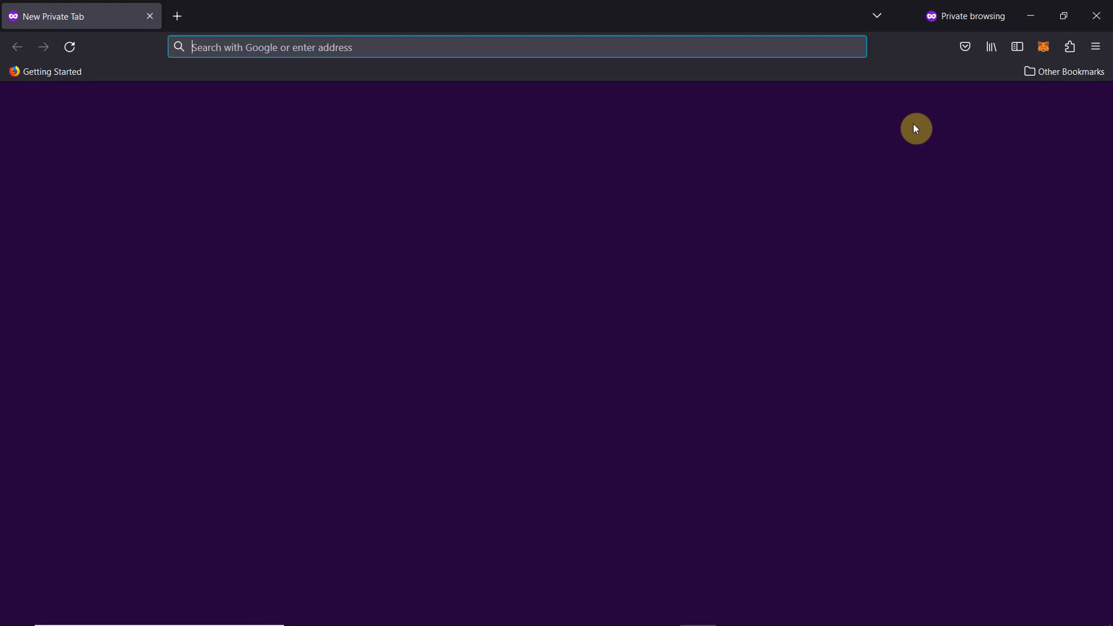
{"action": "right_click", "coordinate": [388, 48]}
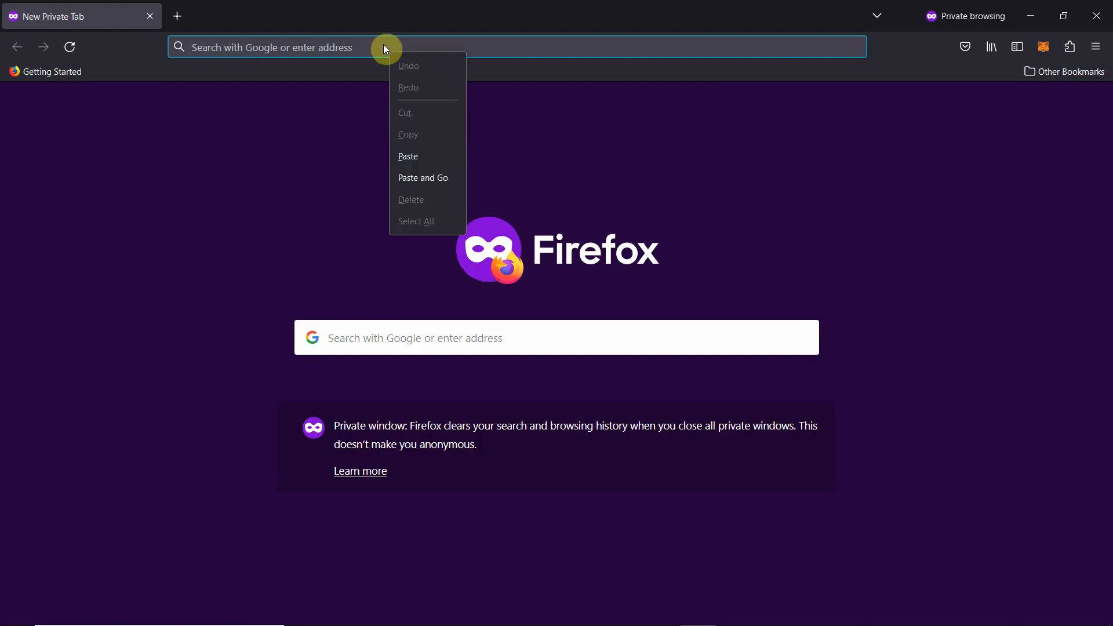
{"action": "left_click", "coordinate": [416, 158]}
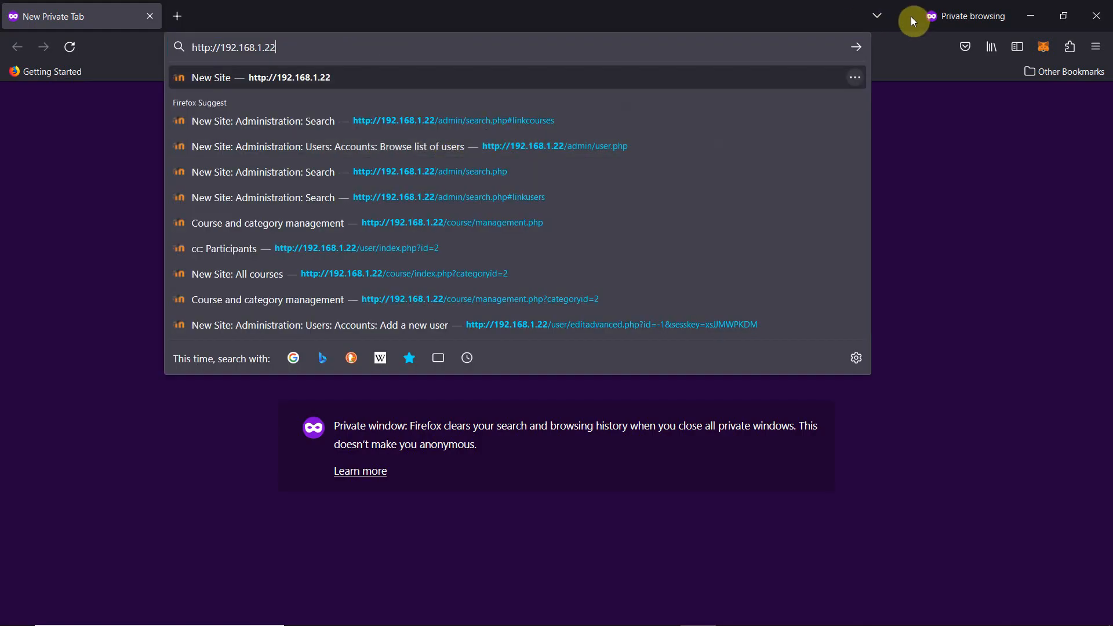
{"action": "key", "text": "Return"}
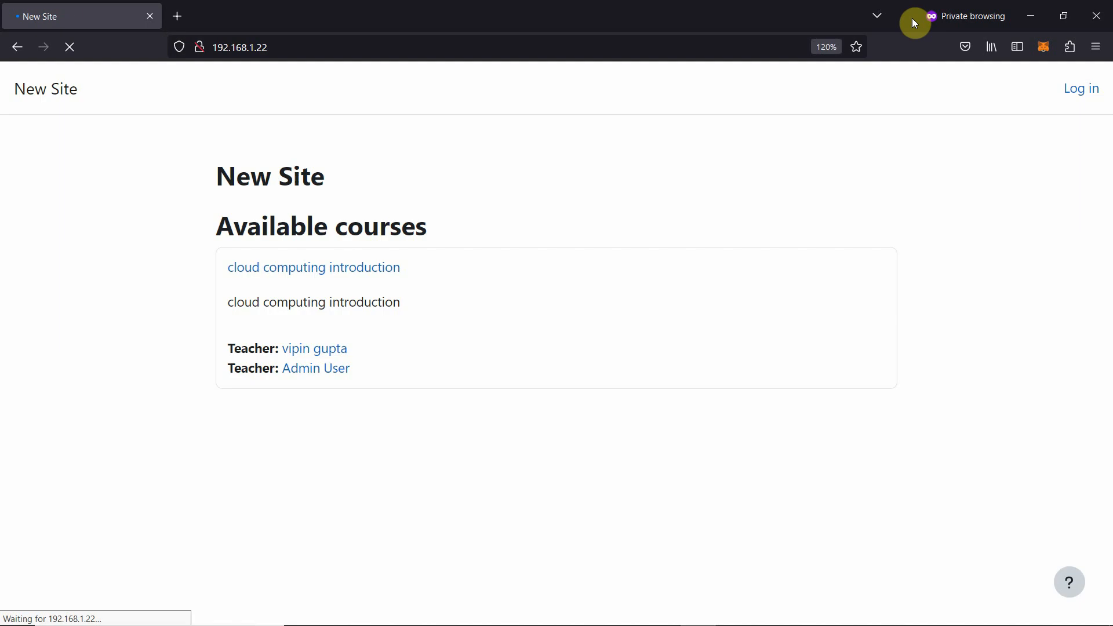
Open the site's login page and enter the teacher account's username
{"action": "left_click", "coordinate": [1081, 89]}
{"action": "left_click", "coordinate": [444, 219]}
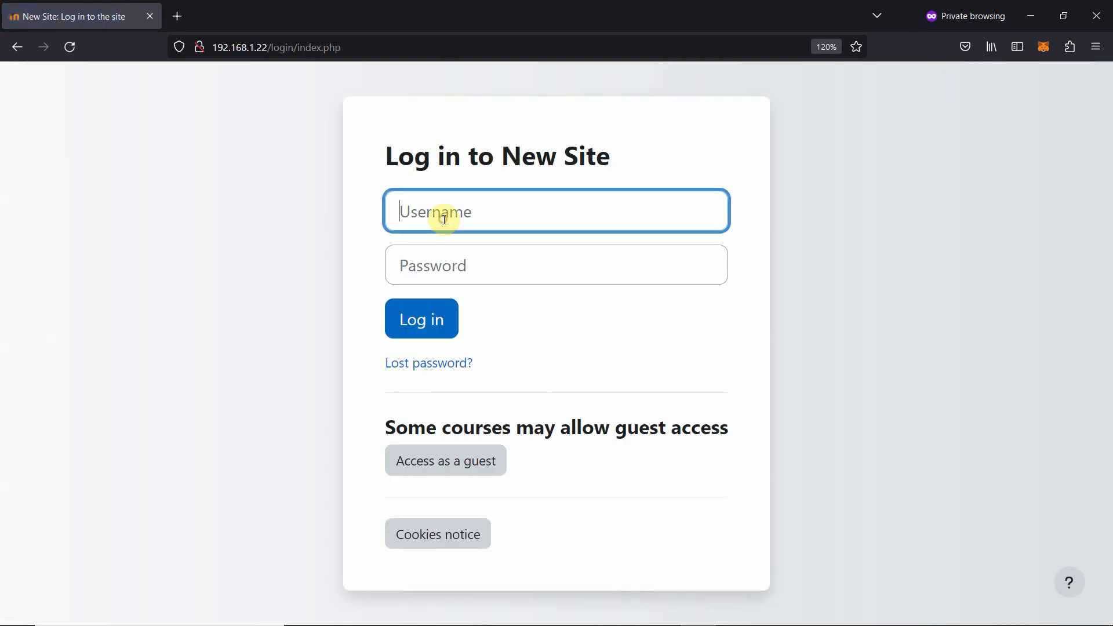
{"action": "type", "text": "vipin"}
{"action": "left_click", "coordinate": [443, 268]}
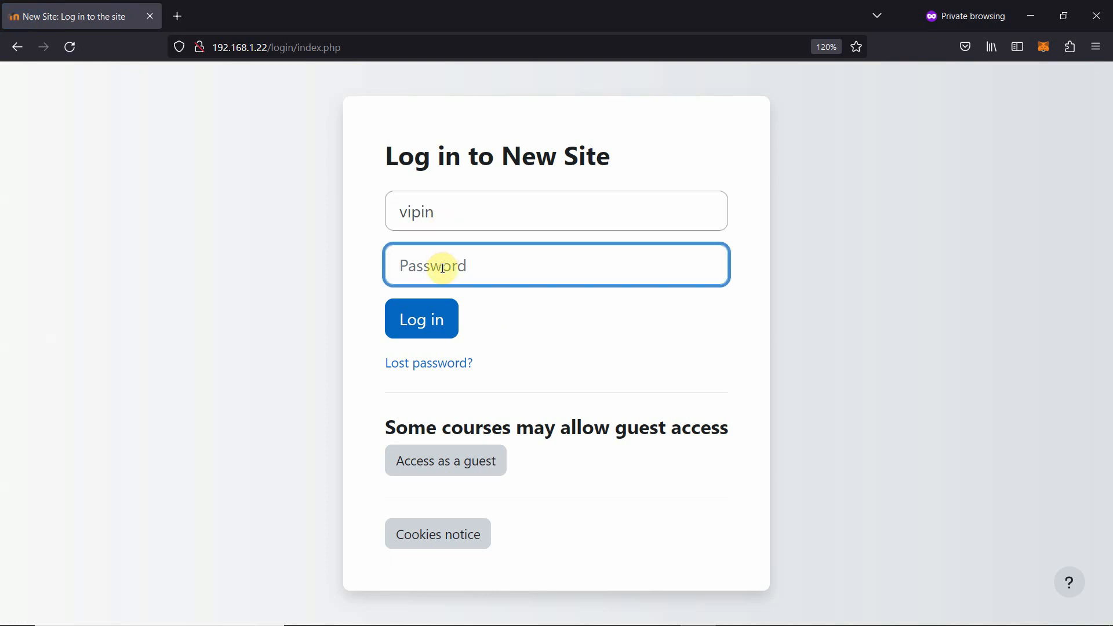
Switch to the moodle file in Notepad and copy the account password on its last text line
{"action": "left_click", "coordinate": [661, 611]}
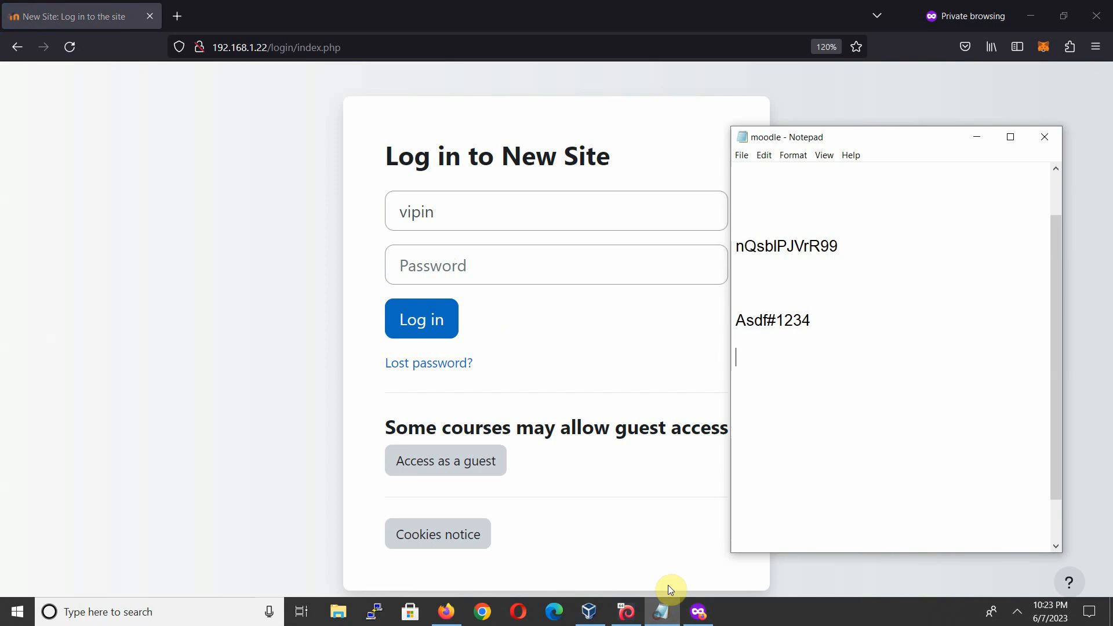
{"action": "left_click_drag", "start_coordinate": [814, 319], "coordinate": [736, 320]}
{"action": "right_click", "coordinate": [760, 319]}
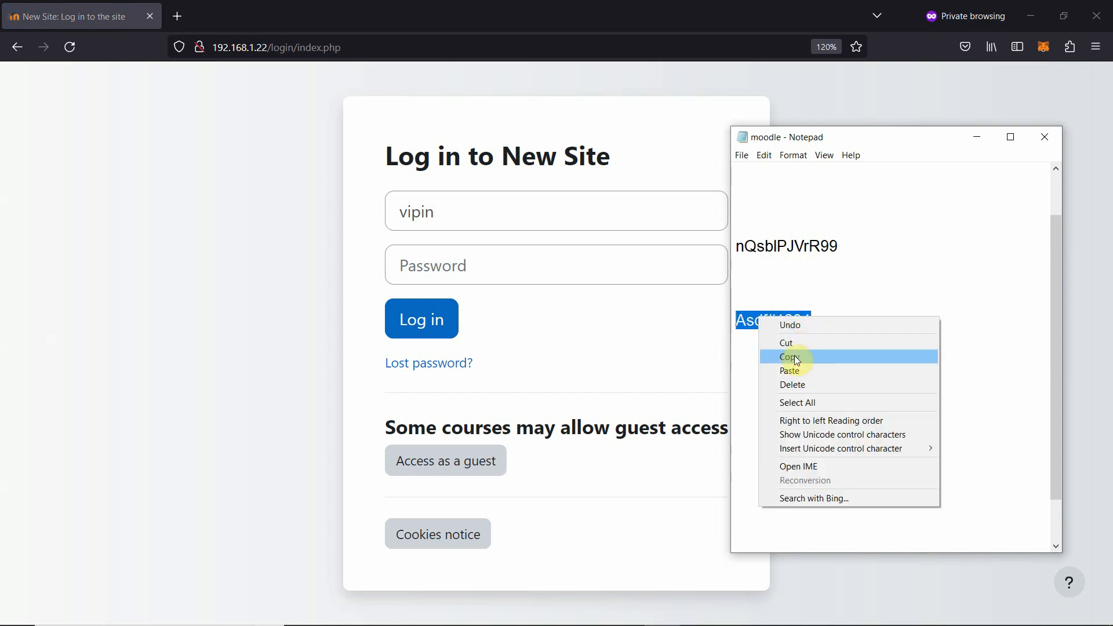
{"action": "left_click", "coordinate": [794, 356]}
Paste the account password into the site's login form and log in as the teacher
{"action": "left_click", "coordinate": [485, 266]}
{"action": "right_click", "coordinate": [483, 267]}
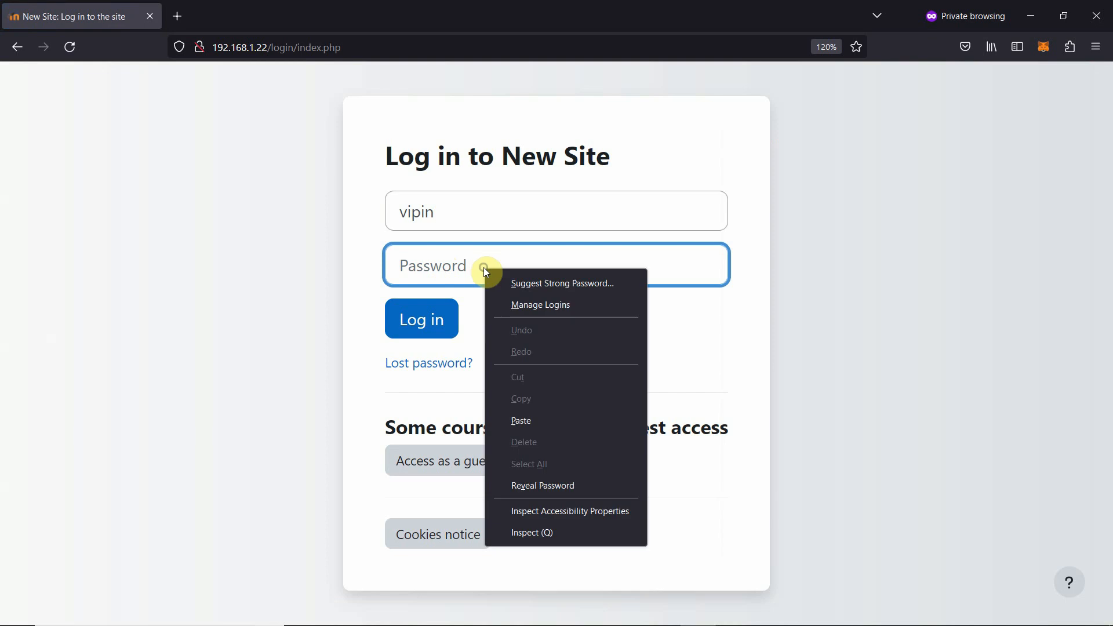
{"action": "left_click", "coordinate": [544, 418]}
{"action": "left_click", "coordinate": [422, 319]}
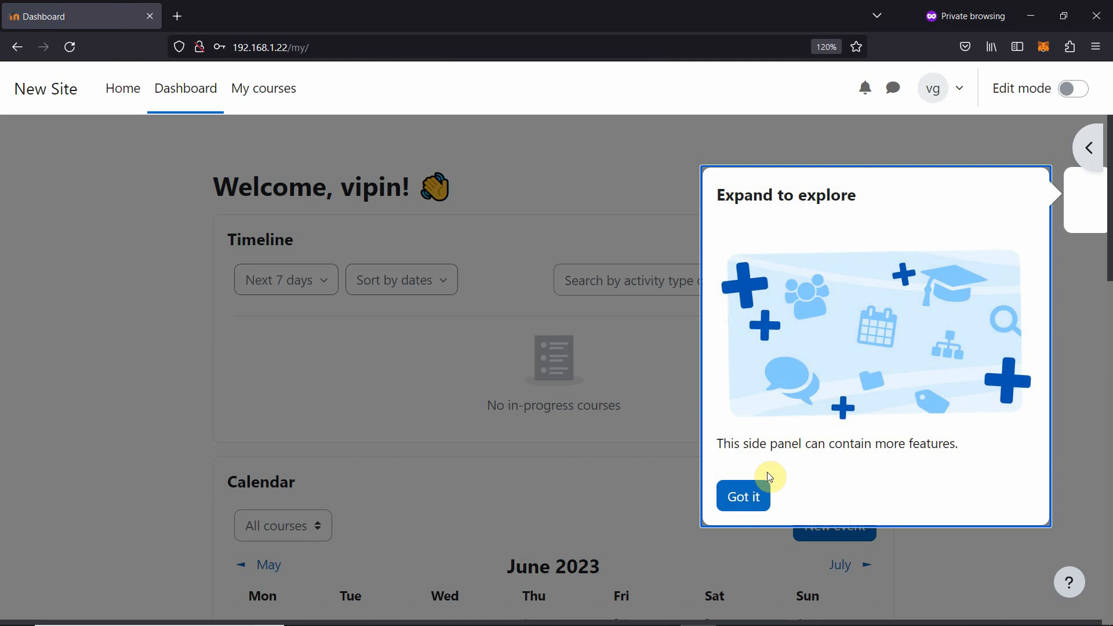
Dismiss the "Expand to explore" tour message and look over the teacher's dashboard
{"action": "left_click", "coordinate": [757, 497]}
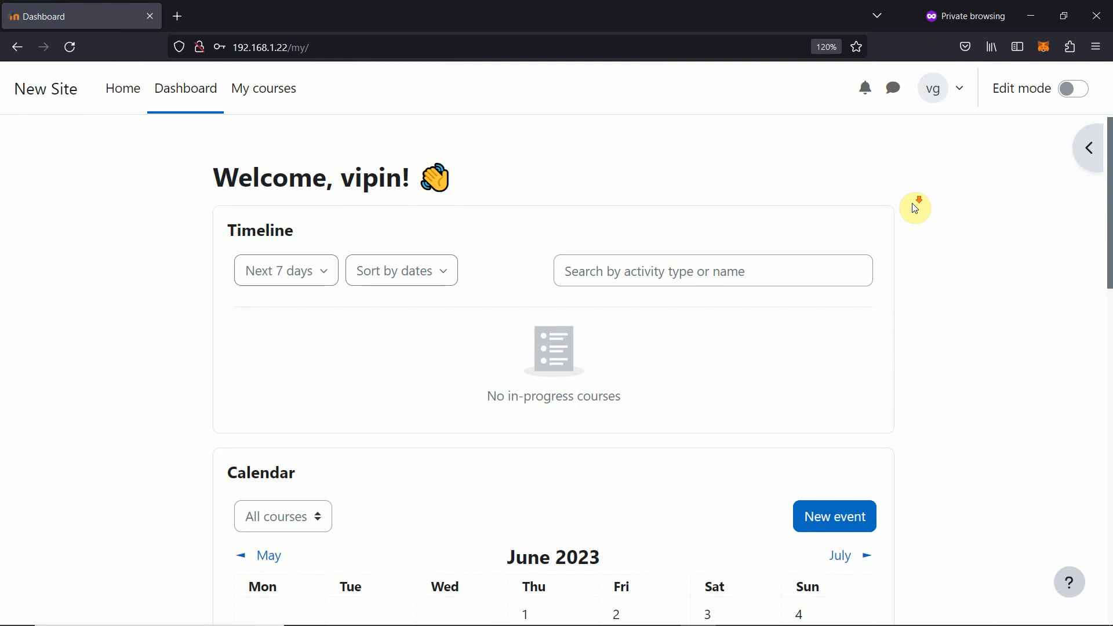
{"action": "scroll", "coordinate": [916, 208], "scroll_direction": "down", "scroll_amount": 5}
{"action": "scroll", "coordinate": [918, 208], "scroll_direction": "up", "scroll_amount": 5}
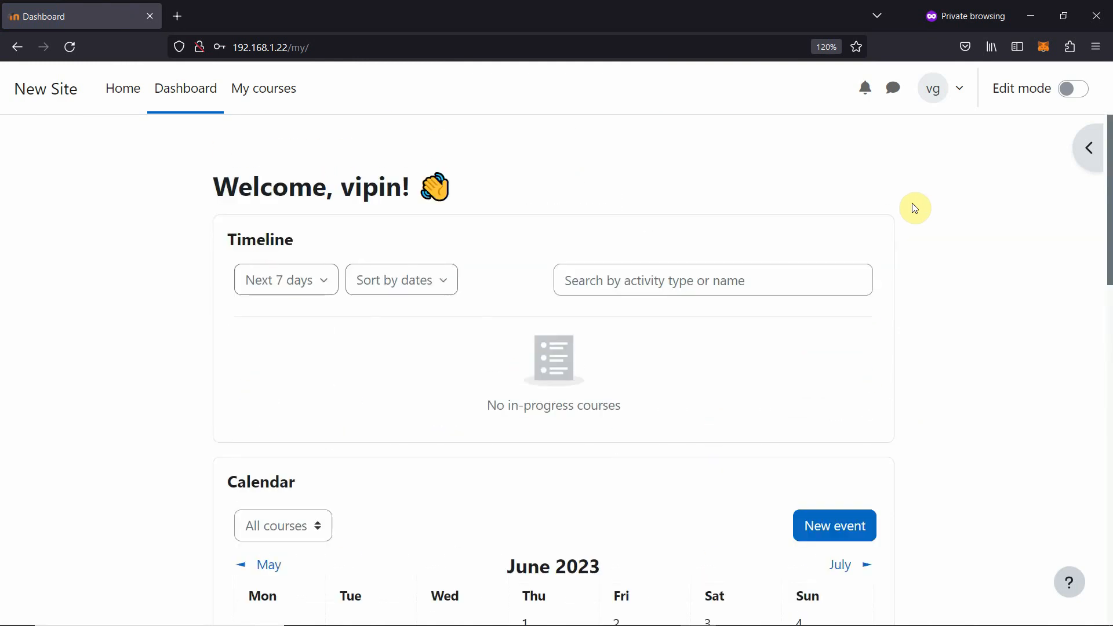
Open the cloud computing introduction course from the teacher's own courses and skip the edit mode tour
{"action": "left_click", "coordinate": [264, 88]}
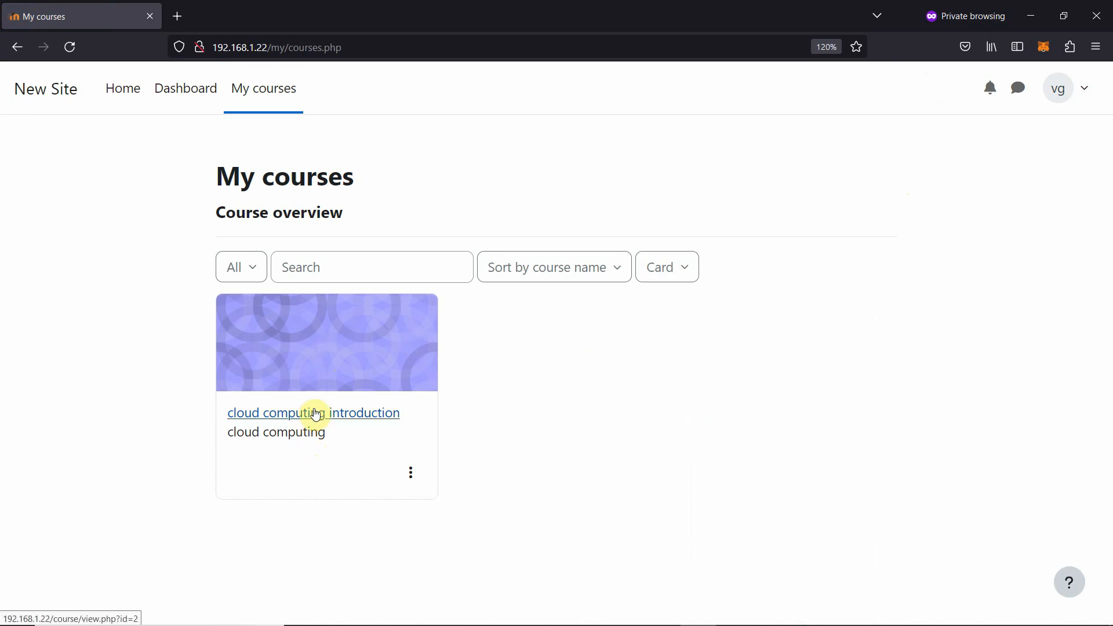
{"action": "left_click", "coordinate": [346, 415]}
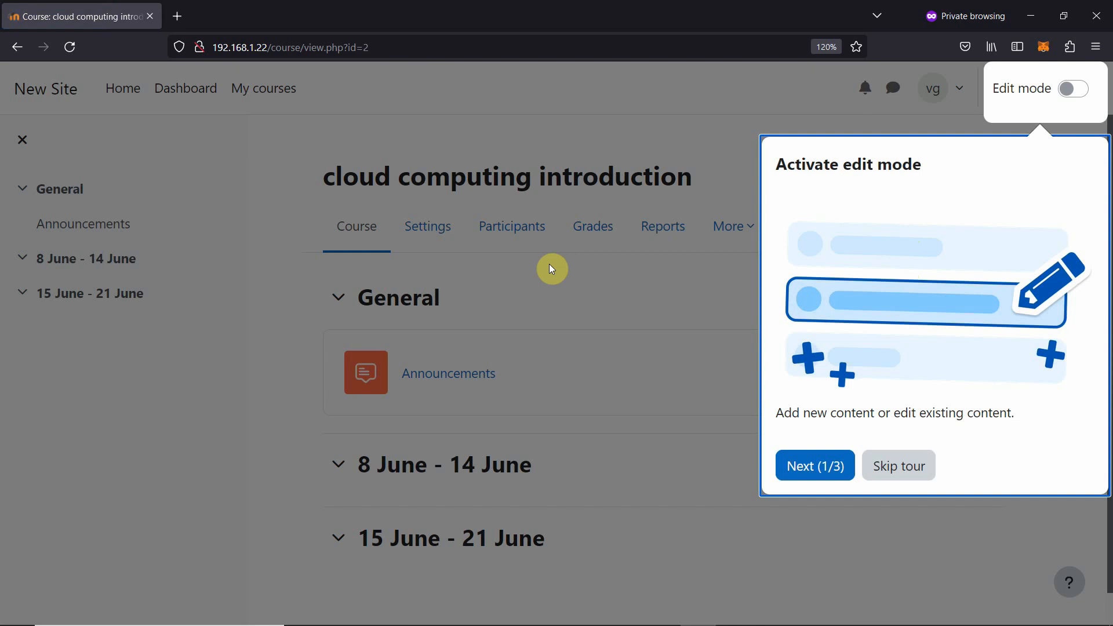
{"action": "left_click", "coordinate": [895, 466]}
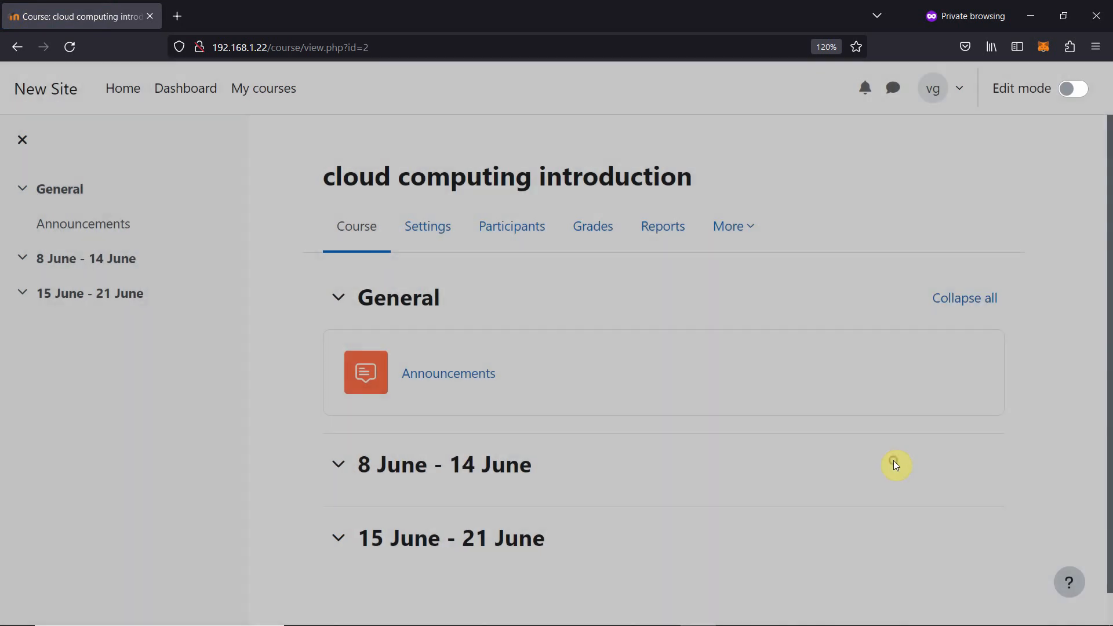